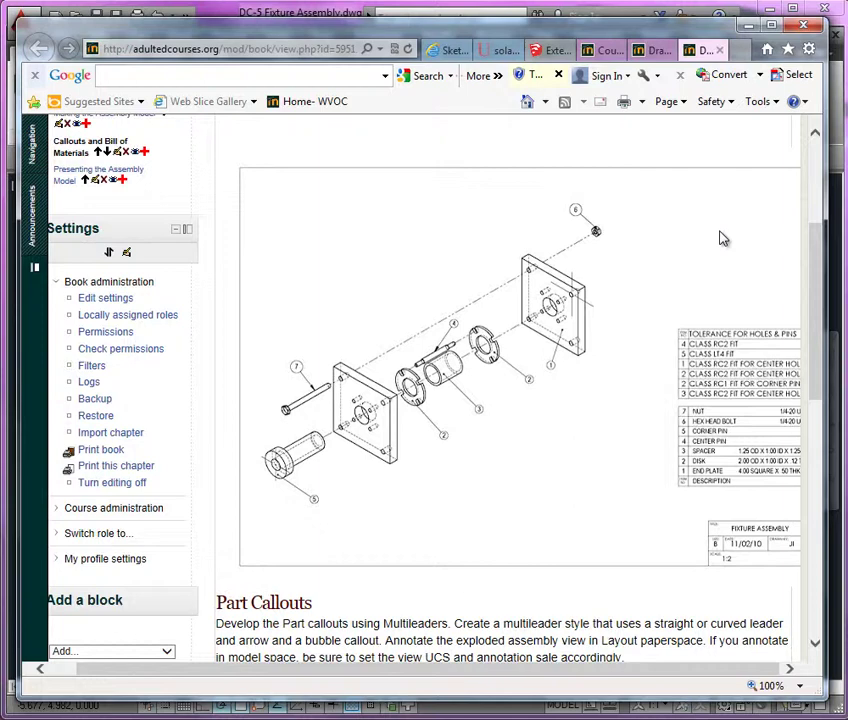
Switch from the course page to the DC-5 Fixture Assembly drawing in AutoCAD and set the model view to Top.
drag(652, 25, 0, 25)
click(625, 397)
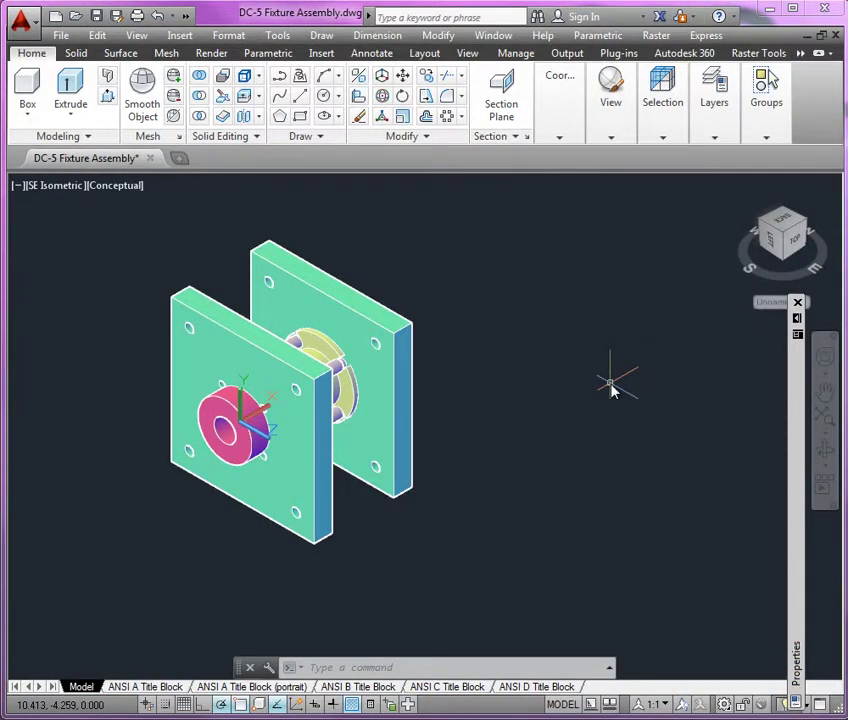
scroll(610, 388, down, 5)
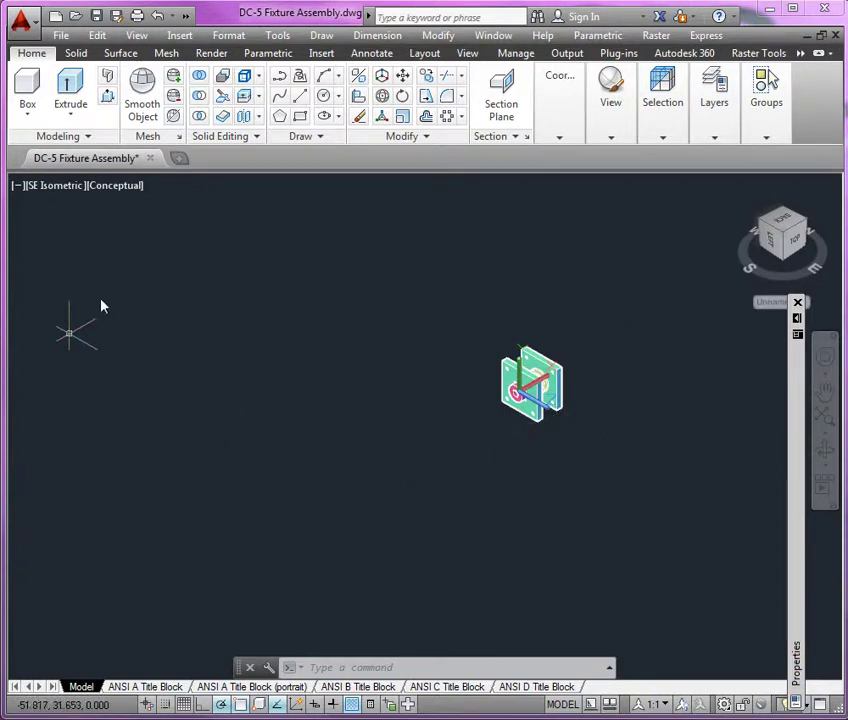
click(42, 187)
click(79, 231)
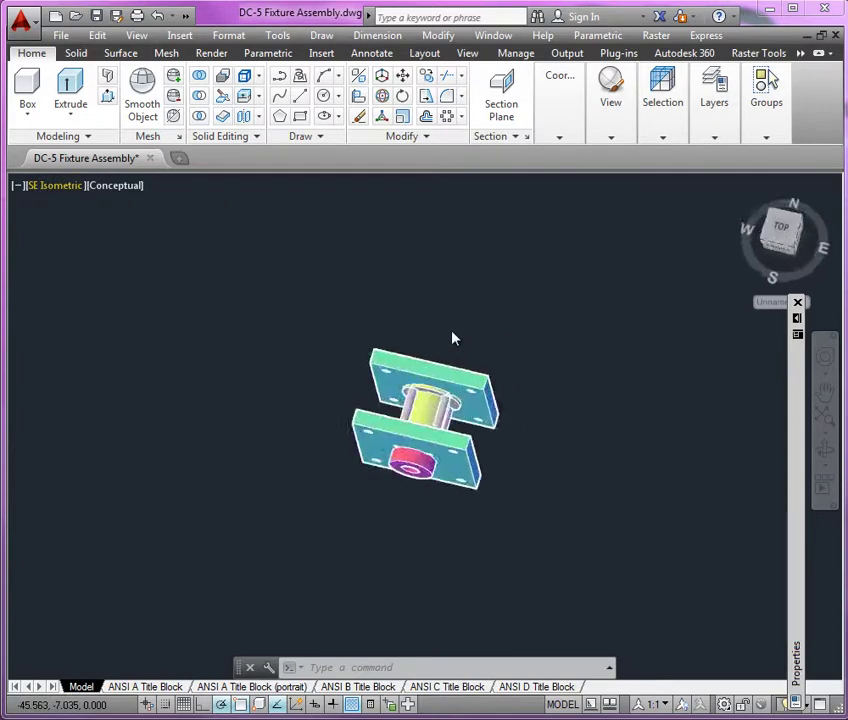
Copy the whole fixture assembly to an empty area well away from the original, toward negative X and Y.
click(622, 293)
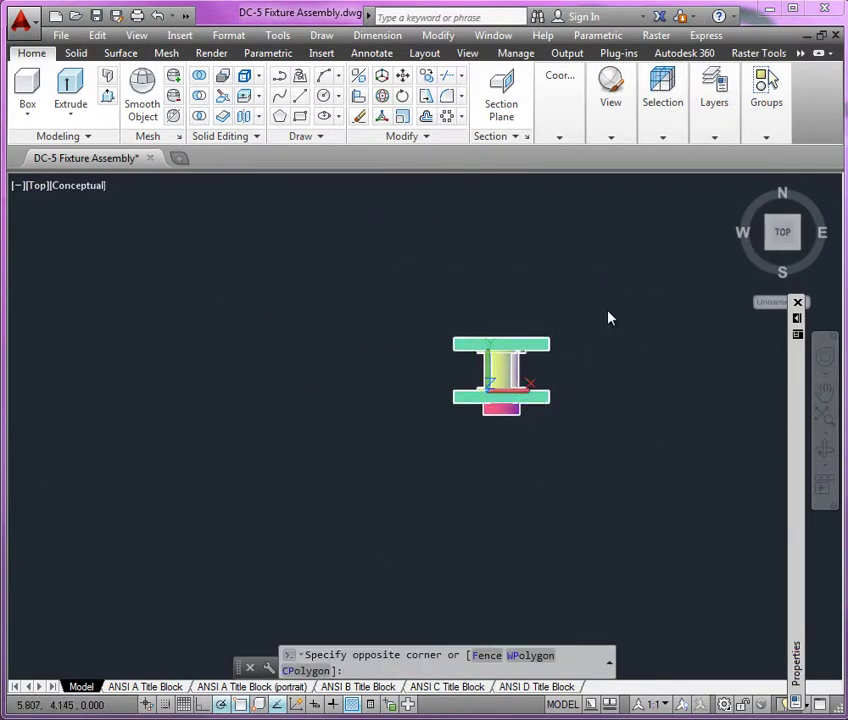
click(350, 482)
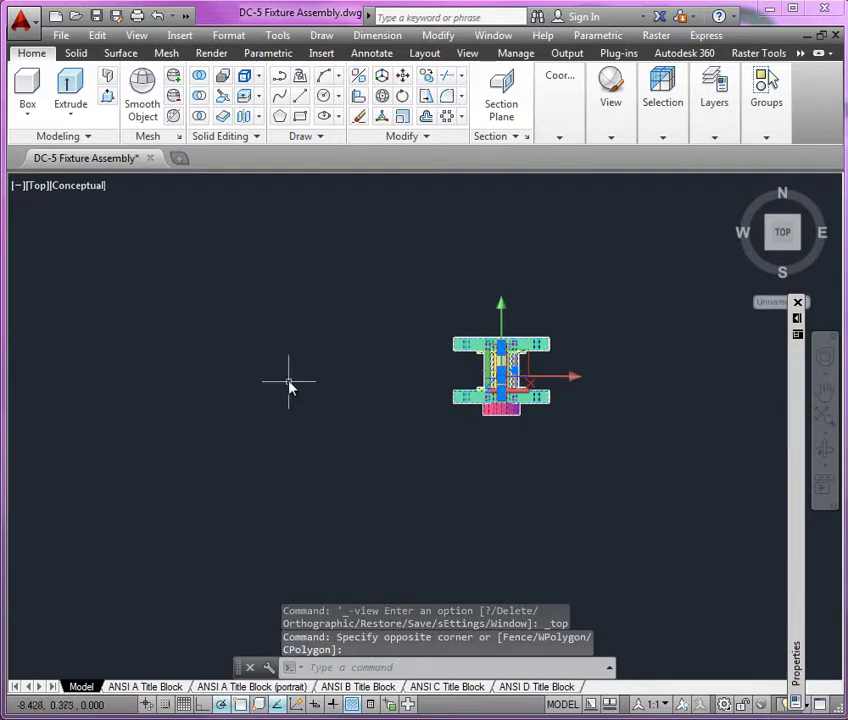
right_click(290, 384)
click(370, 525)
scroll(594, 495, down, 5)
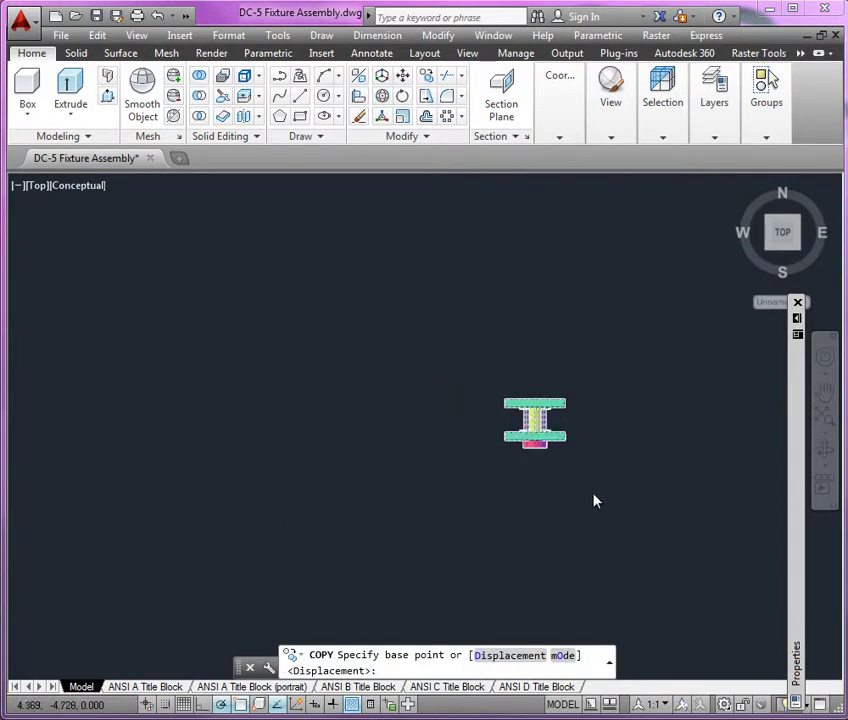
click(651, 399)
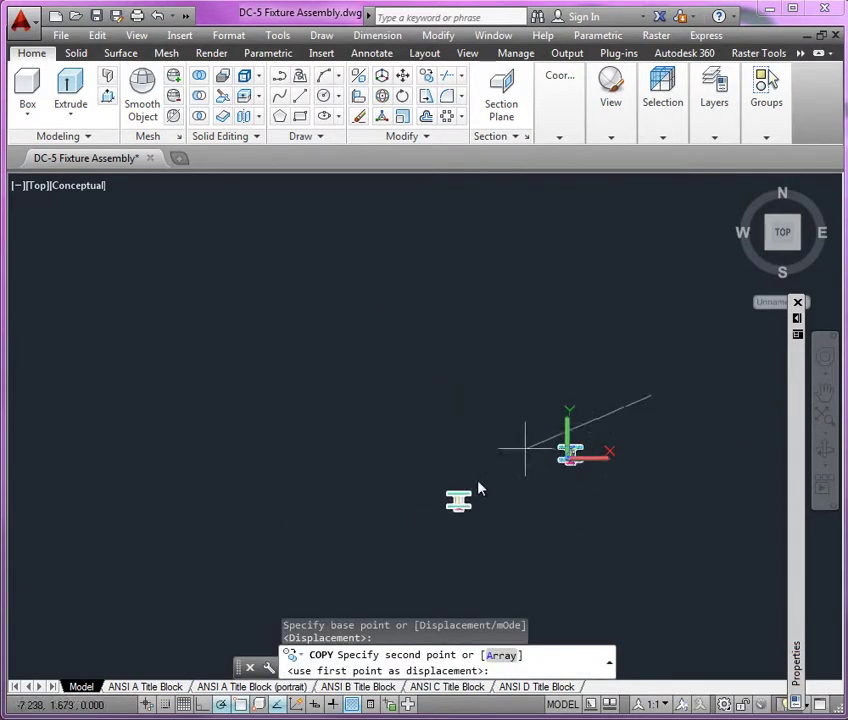
click(276, 558)
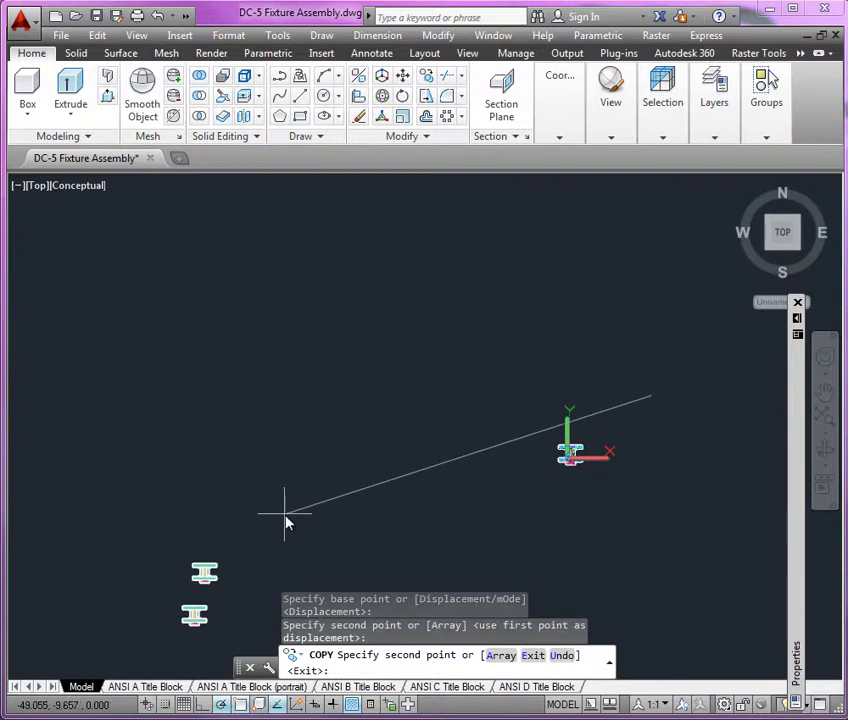
key(Escape)
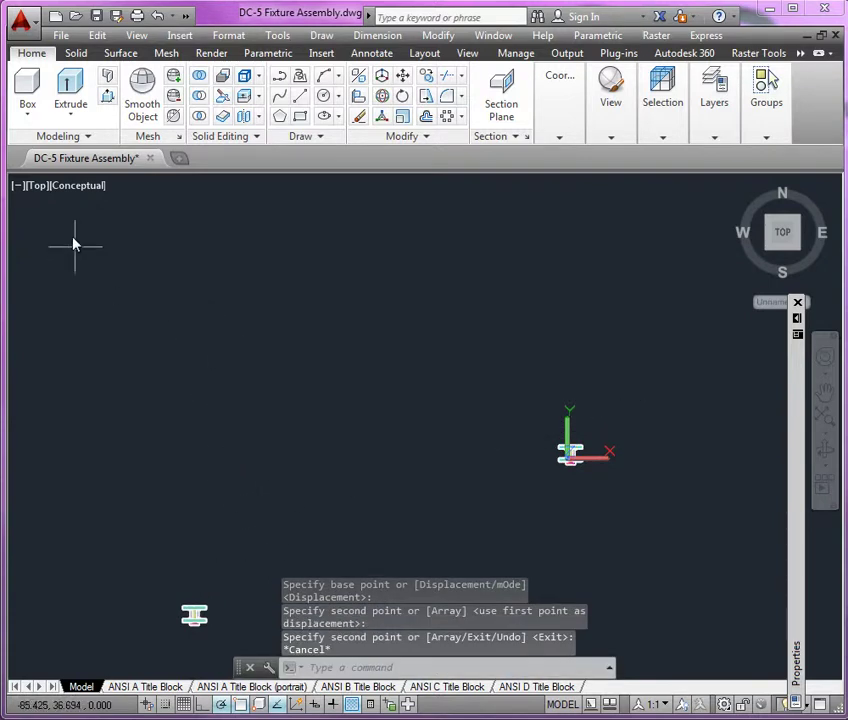
Set the view to SE Isometric and frame the copied assembly with free space around it.
click(38, 186)
click(107, 362)
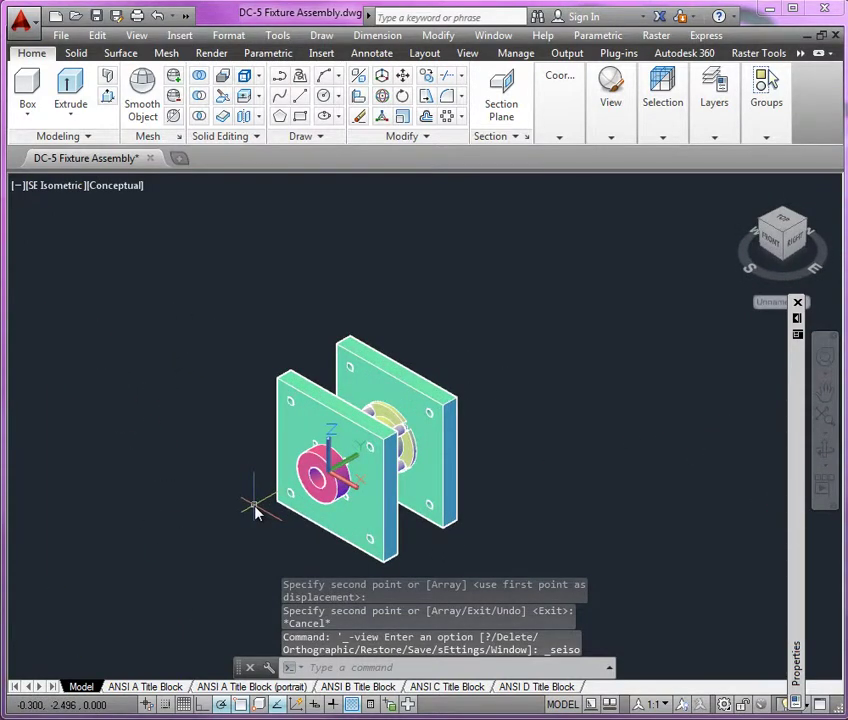
scroll(238, 509, up, 3)
scroll(685, 292, down, 8)
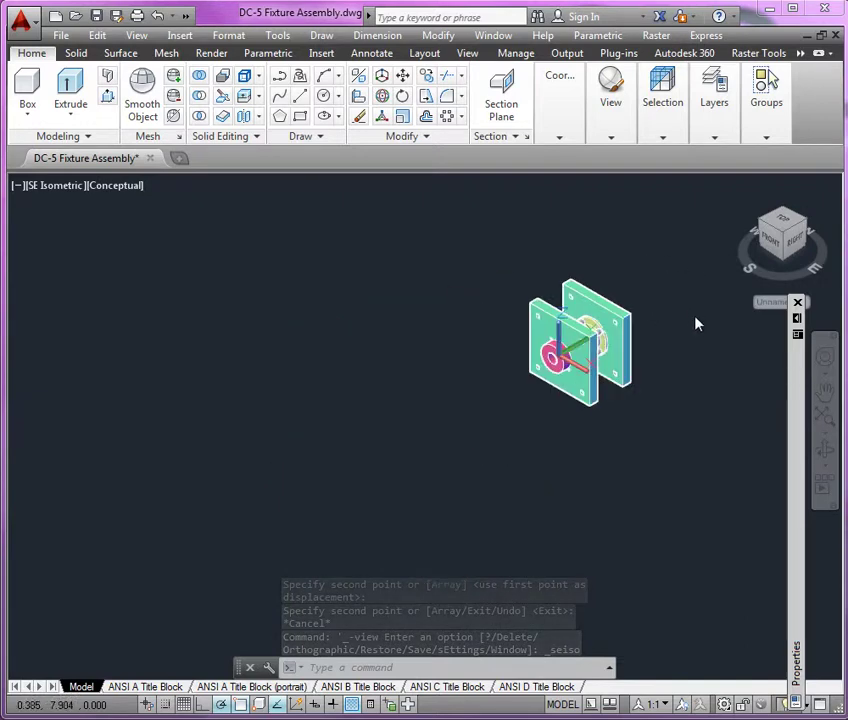
middle_drag(698, 323, 352, 377)
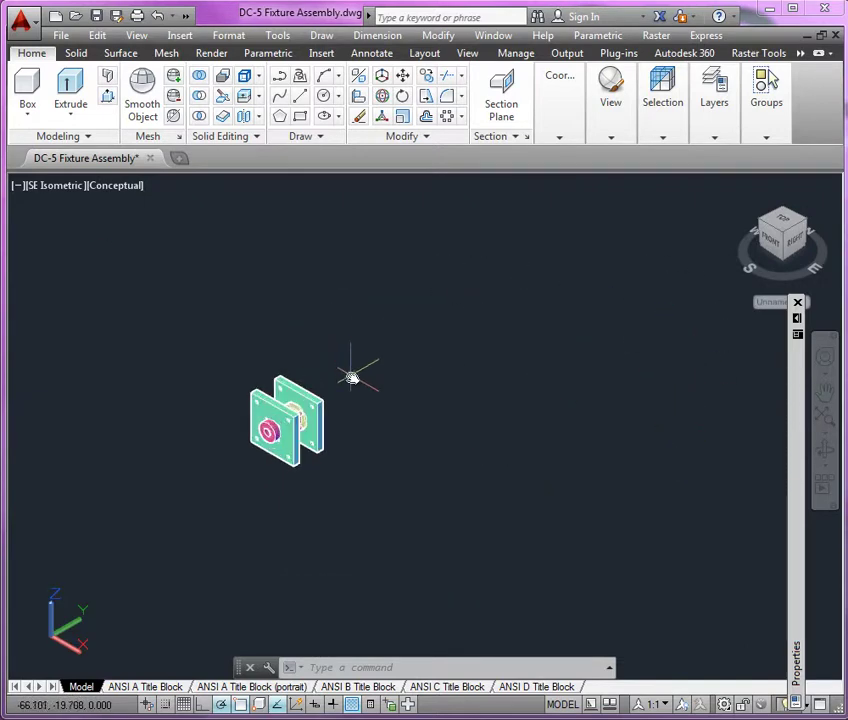
scroll(351, 376, up, 2)
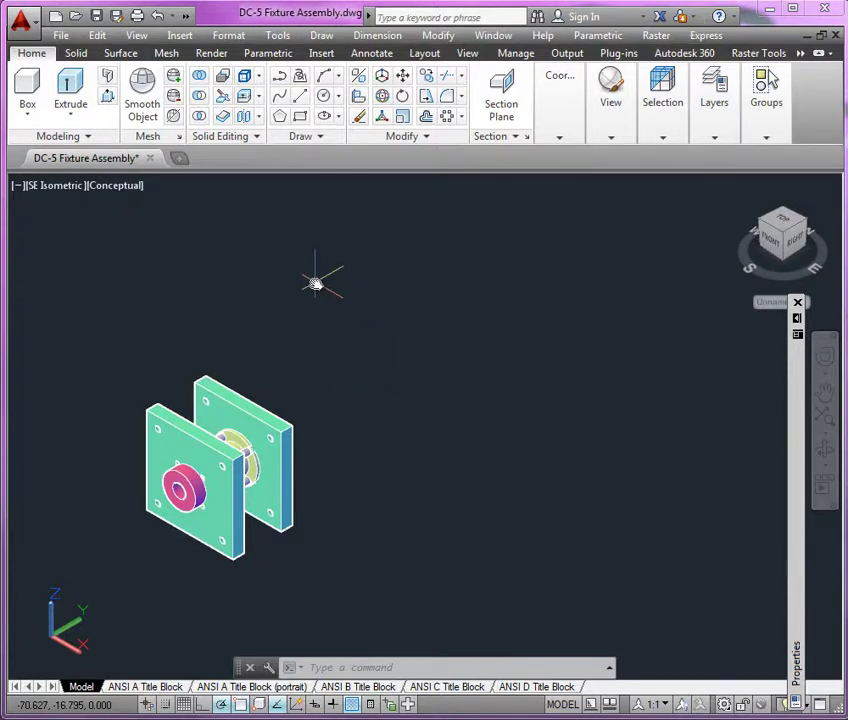
Move all parts of the copied assembly except the pink flanged center part about 5.1 units along 90°.
text(M)
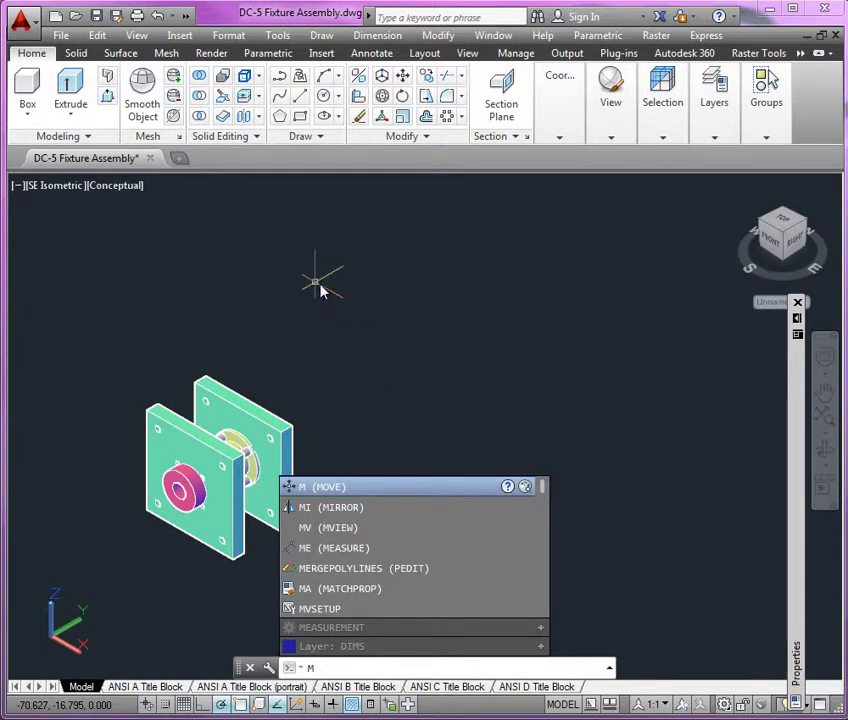
key(Return)
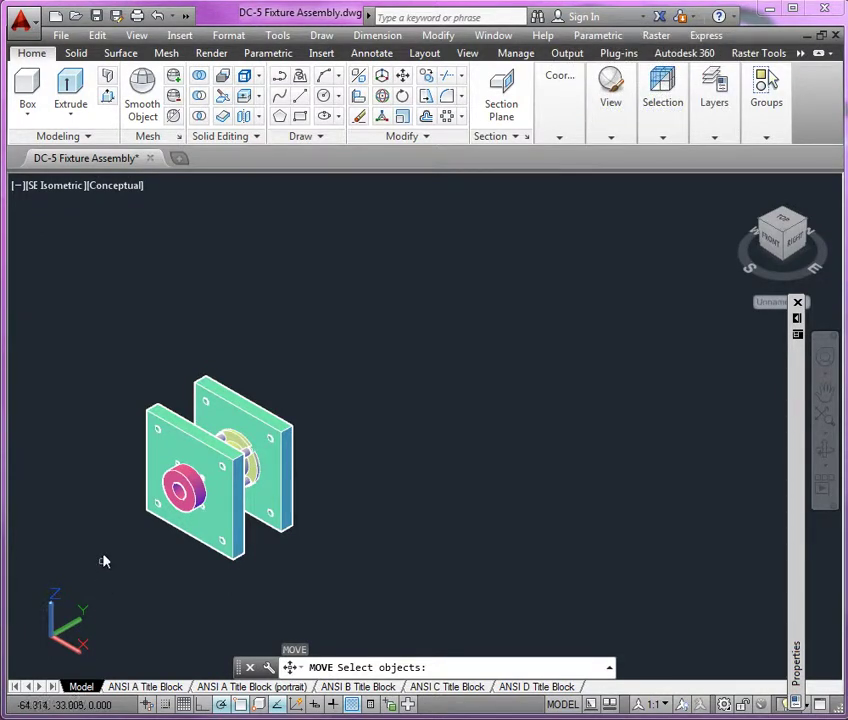
click(292, 512)
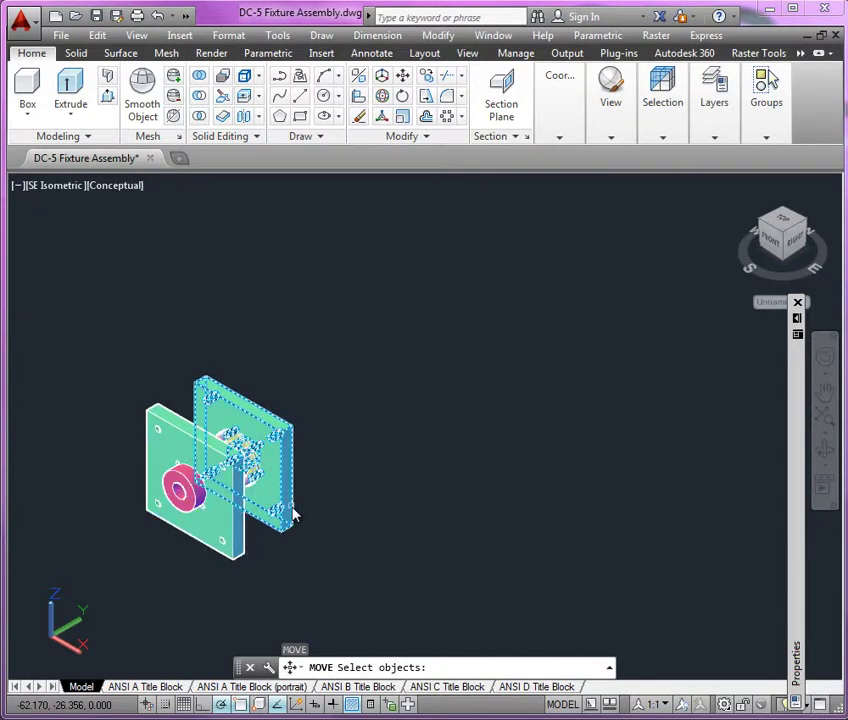
click(312, 360)
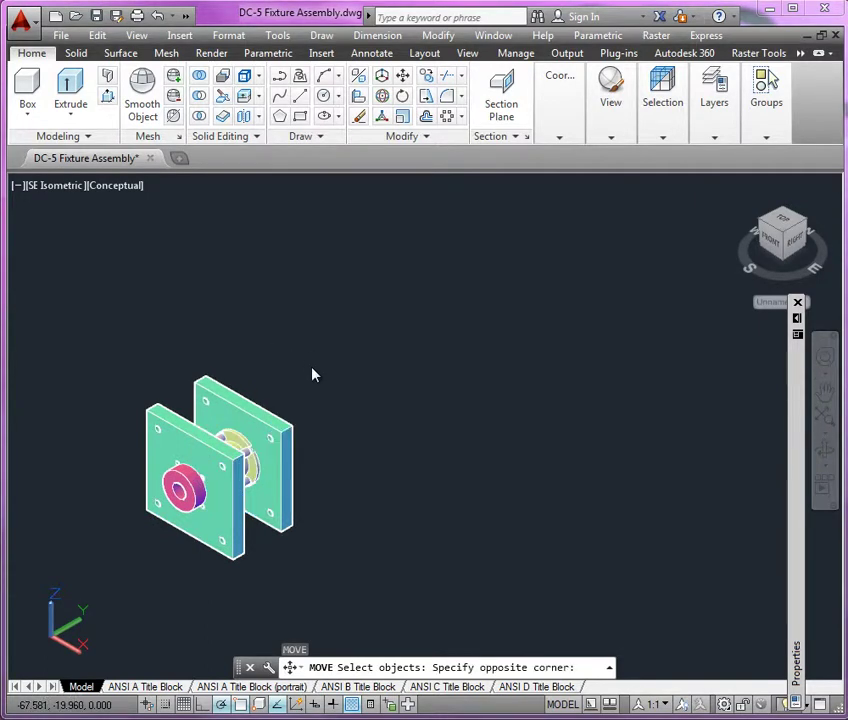
click(152, 576)
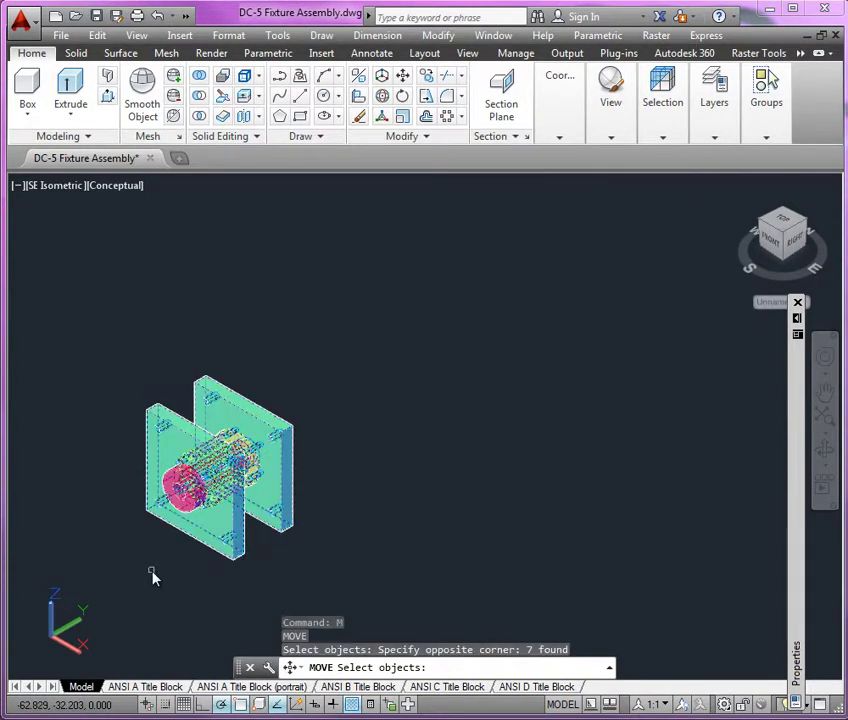
shift+click(167, 486)
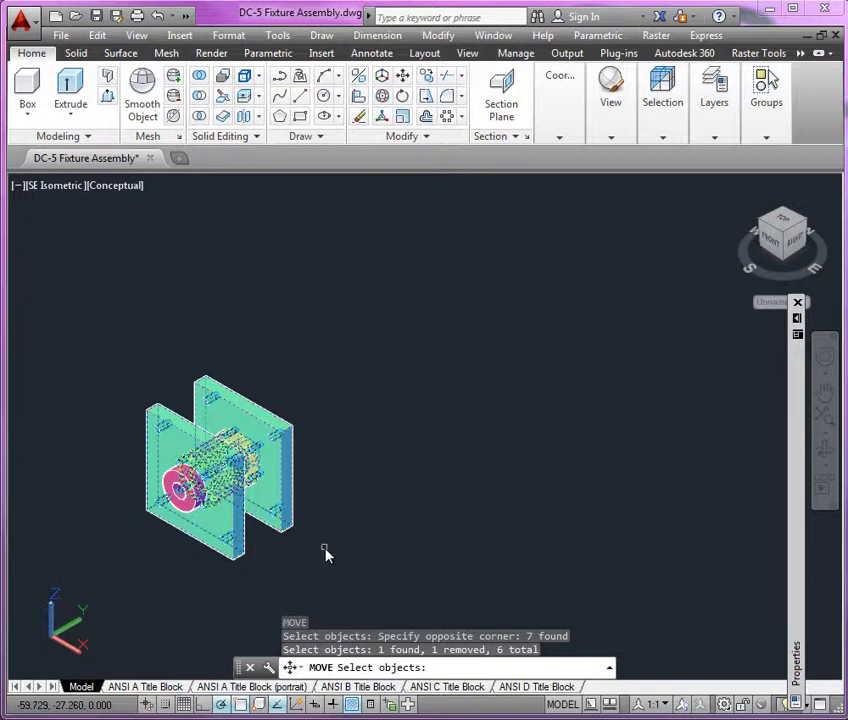
key(Return)
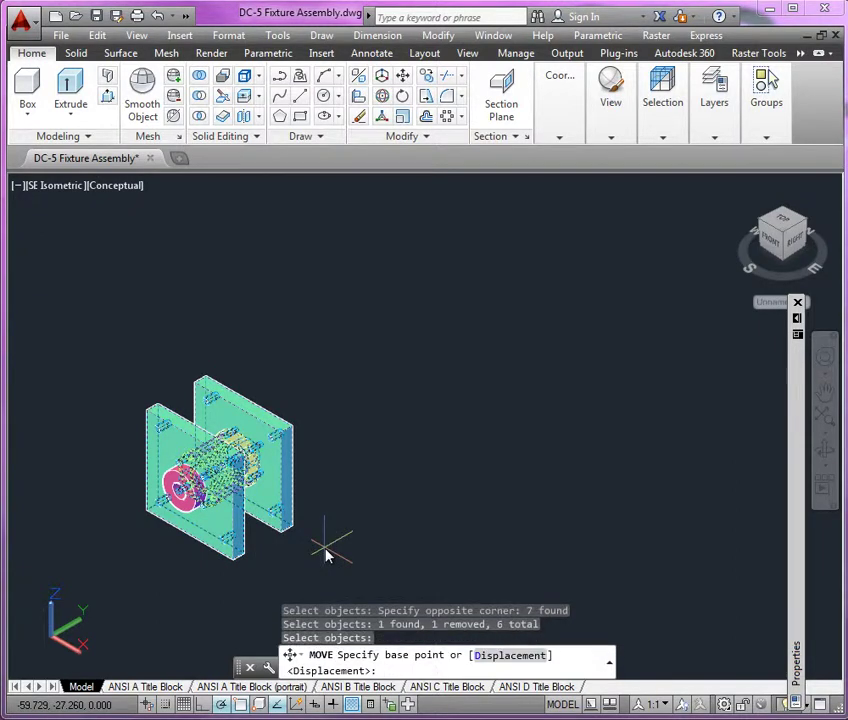
click(325, 550)
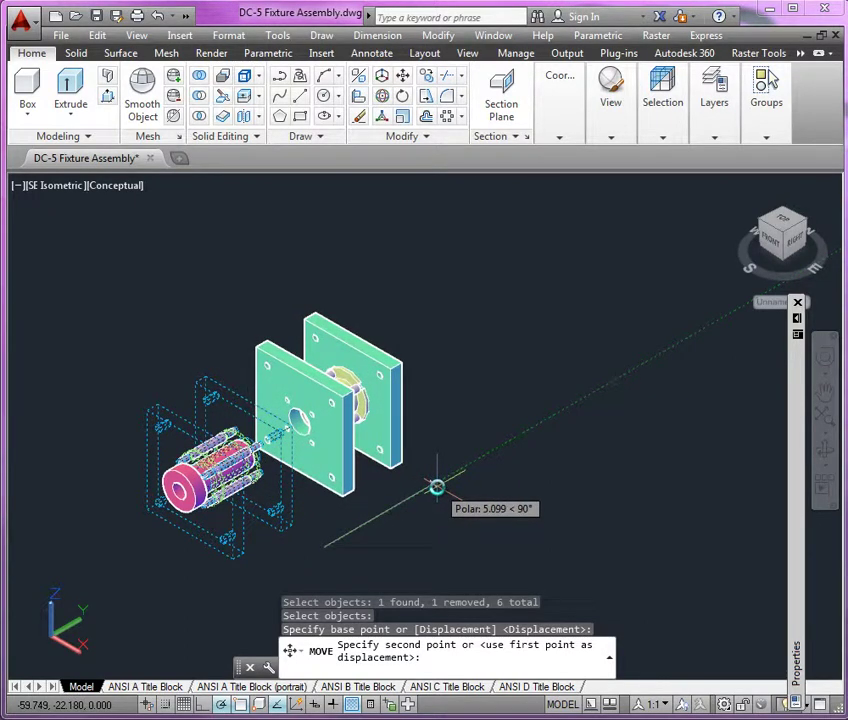
click(437, 487)
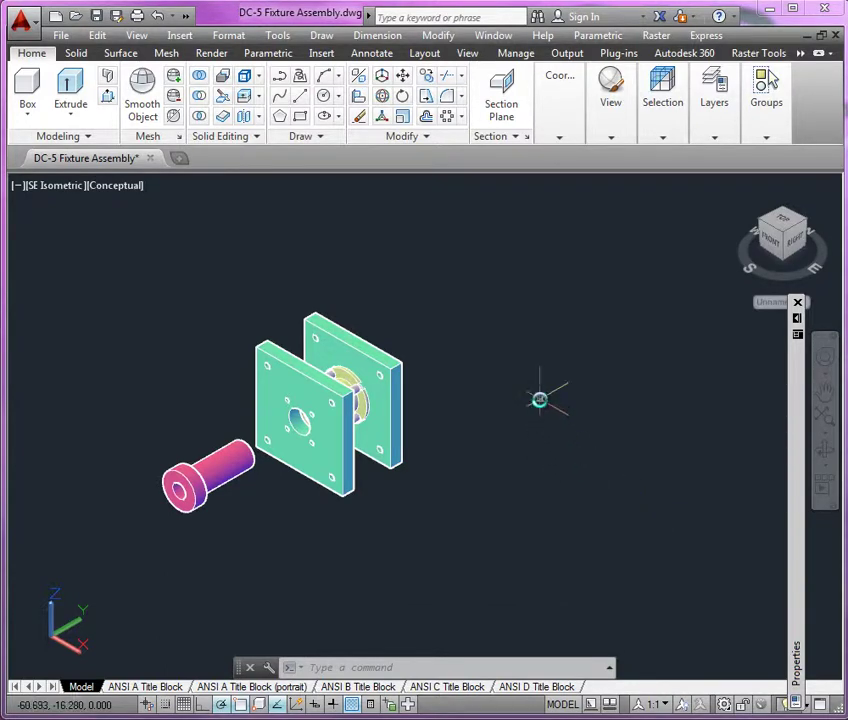
Move the rear end plate, disks, spacer and pins about 3.3 units along 90°, leaving the front end plate in place.
text(m)
key(Return)
click(444, 291)
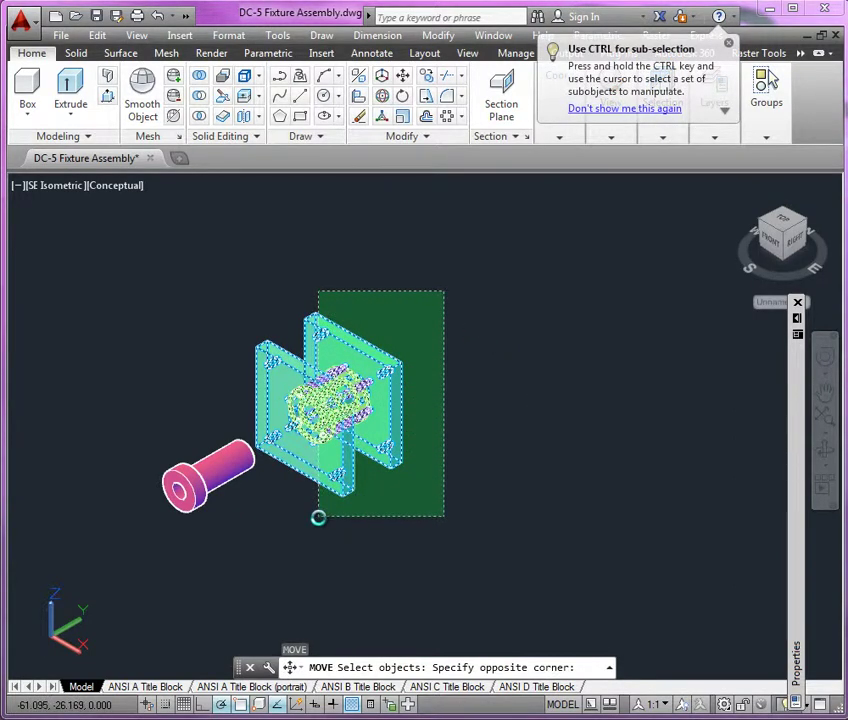
click(318, 517)
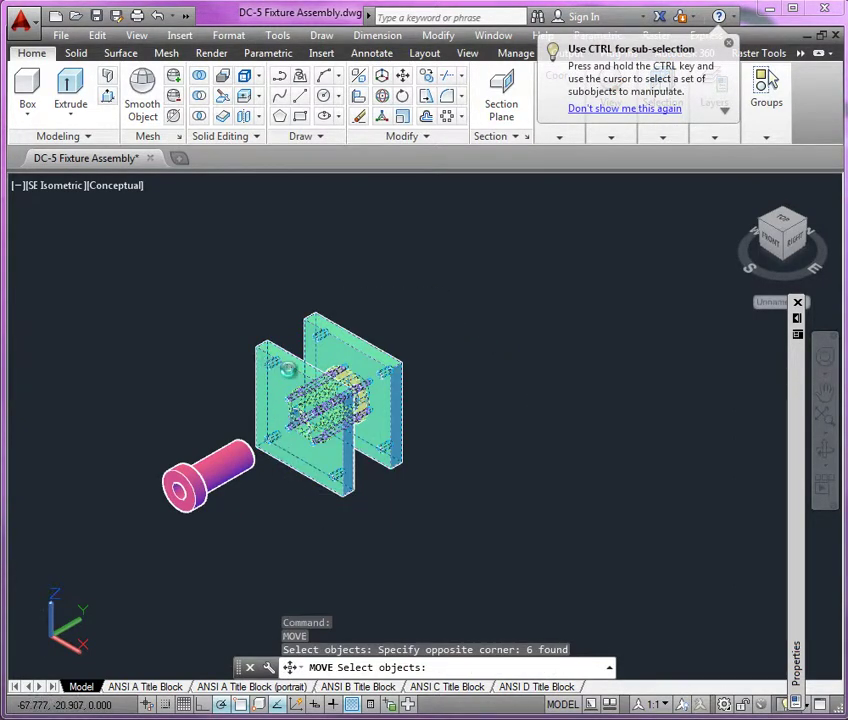
shift+click(287, 368)
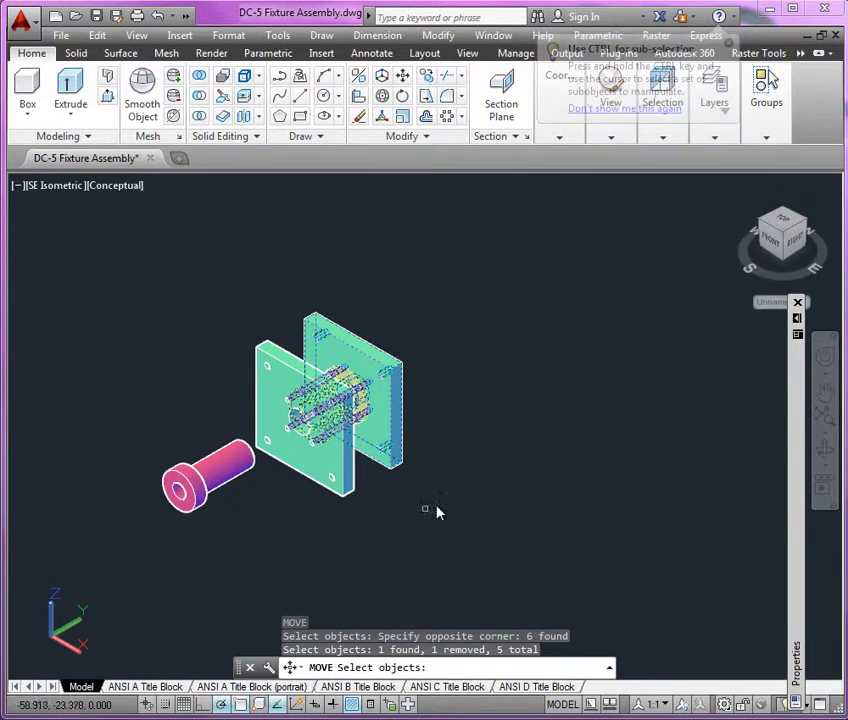
key(Return)
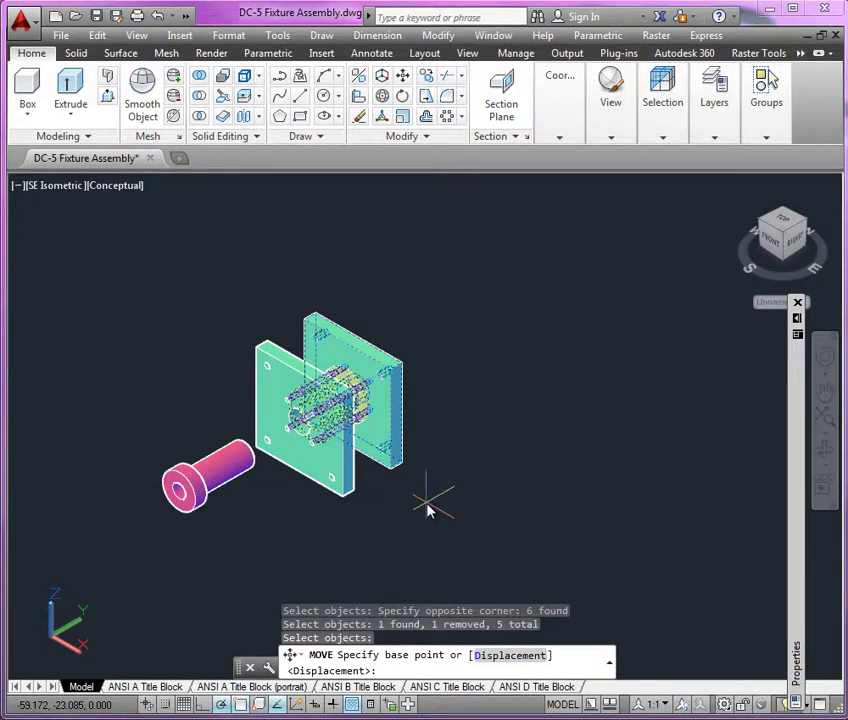
click(428, 510)
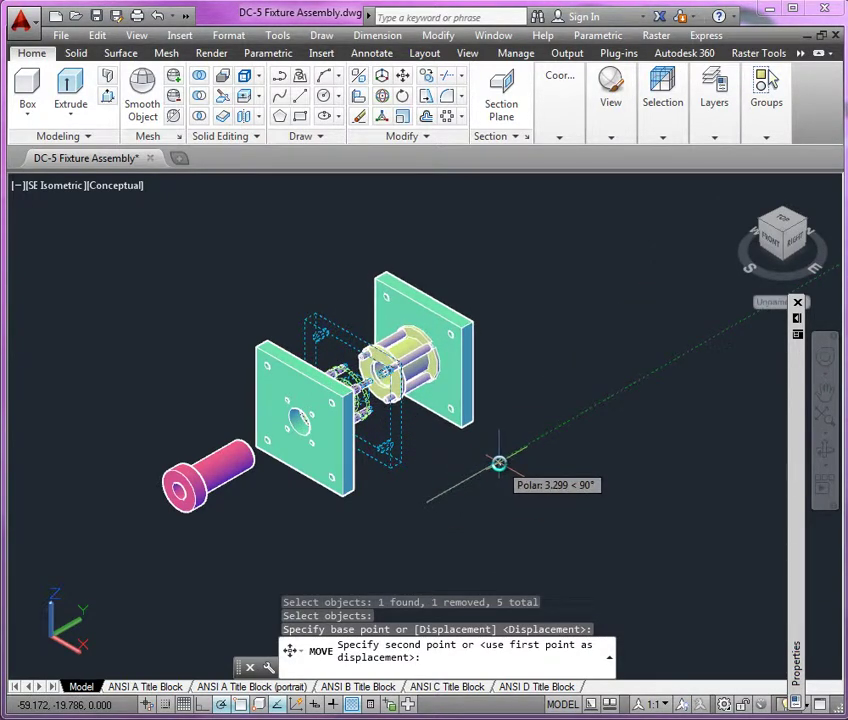
click(499, 463)
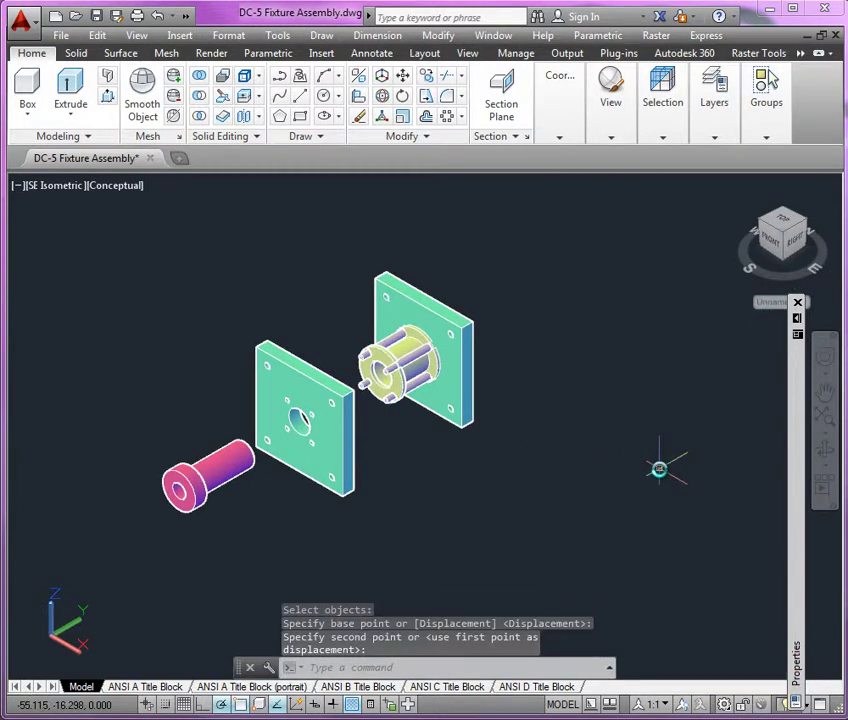
Move the rear end plate, rear disk, spacer and pins about 1.67 units along 90°, leaving the front disk in place.
scroll(525, 310, up, 5)
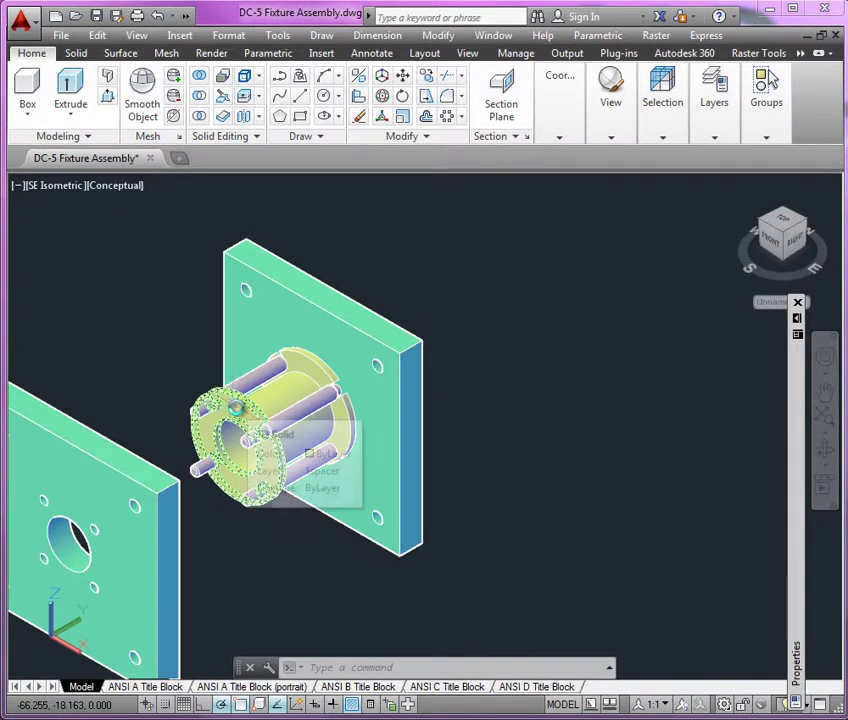
text(m)
key(Return)
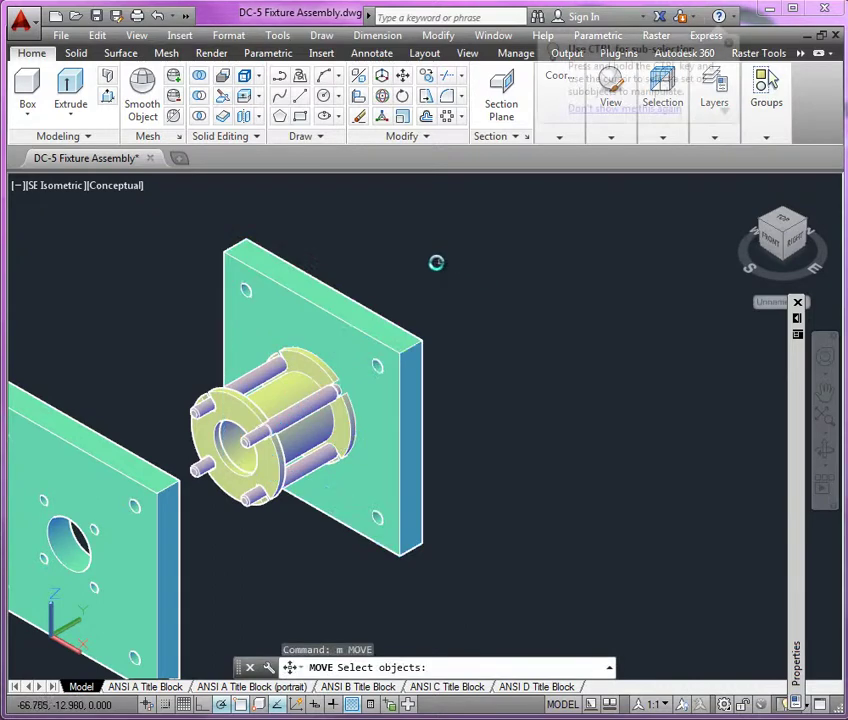
click(384, 262)
click(254, 517)
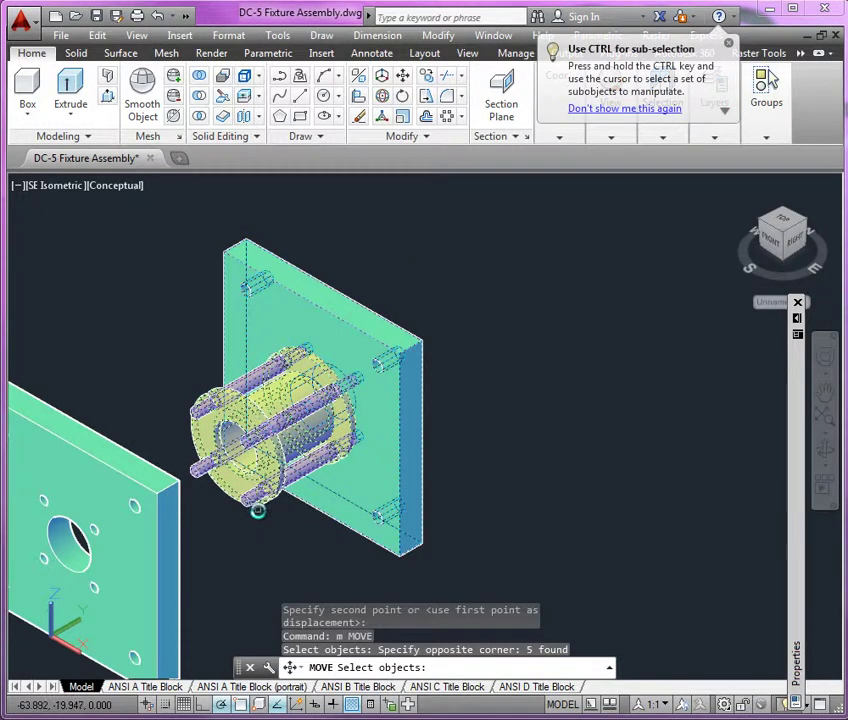
shift+click(222, 494)
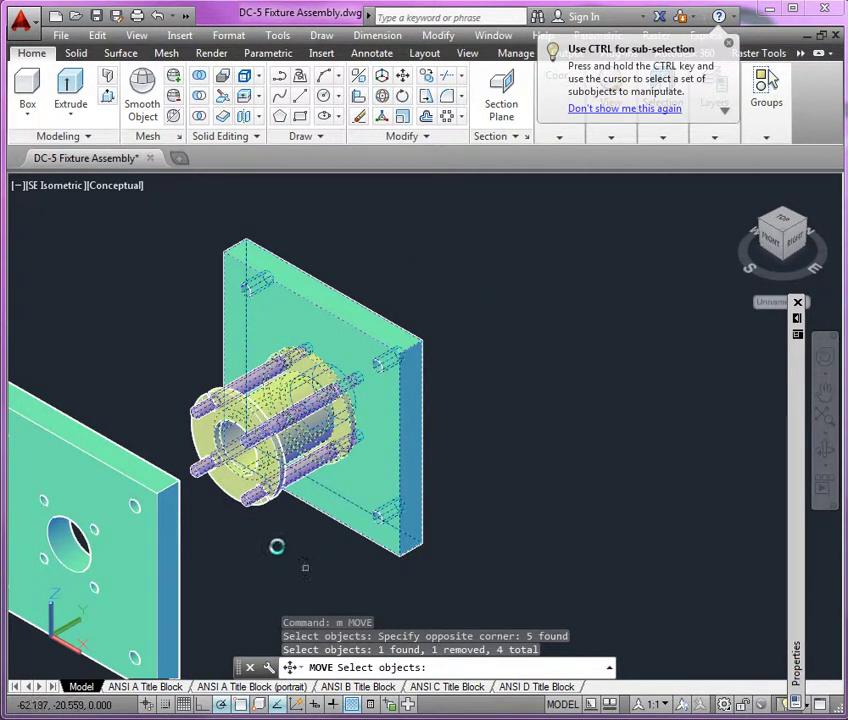
scroll(309, 540, down, 3)
scroll(413, 564, up, 2)
key(Return)
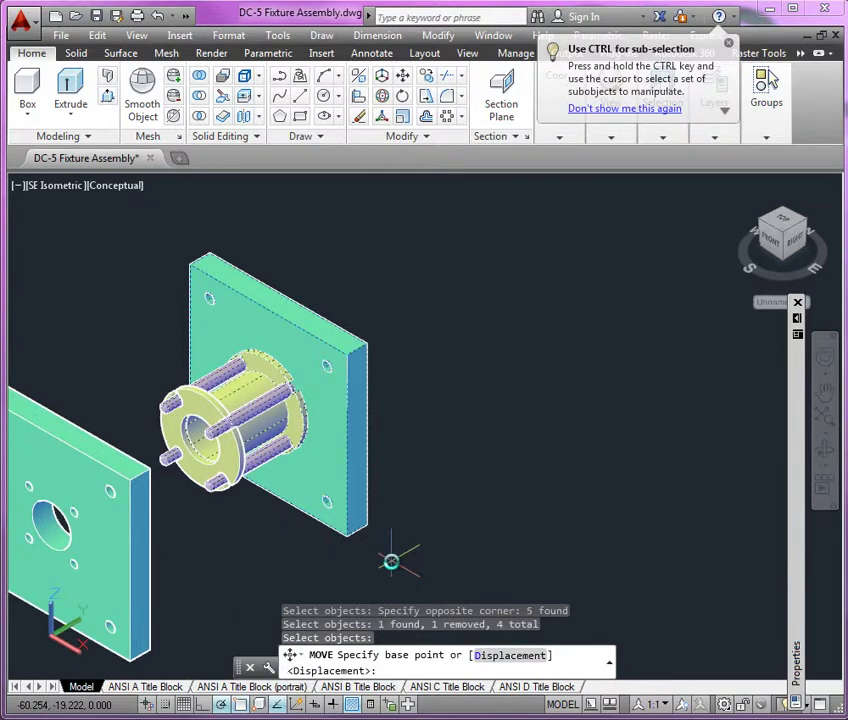
click(390, 560)
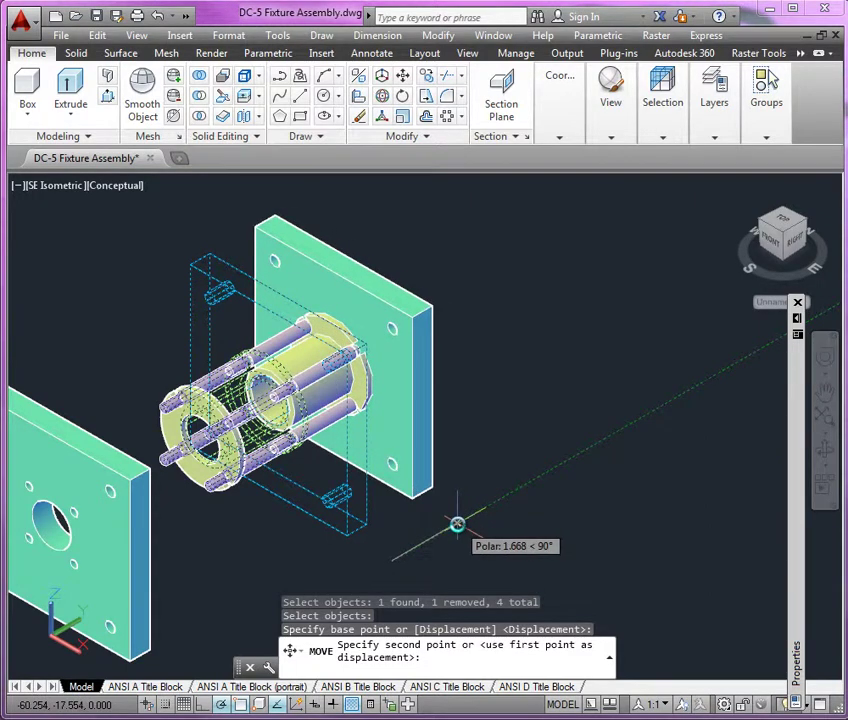
click(457, 524)
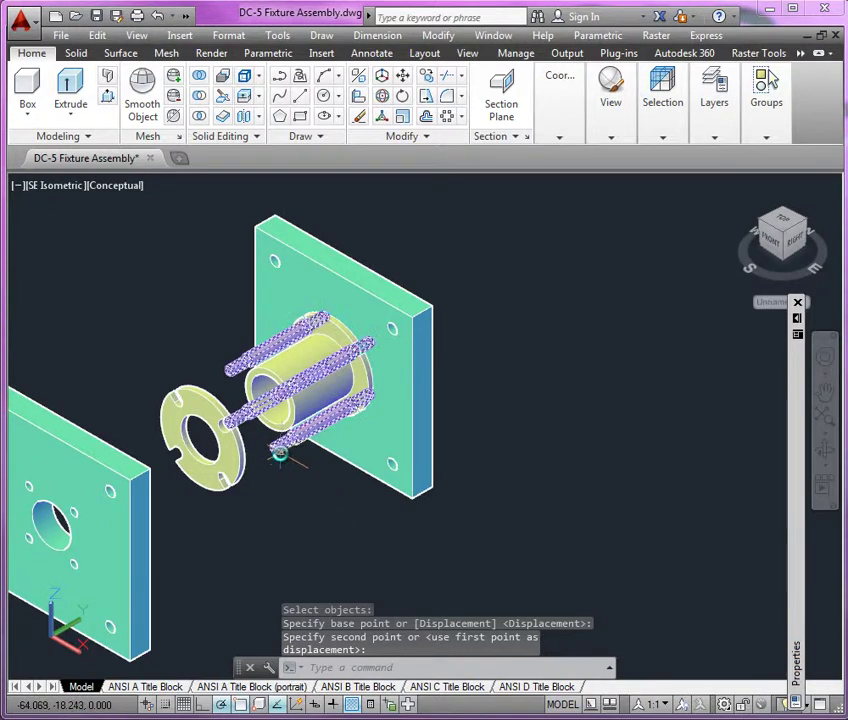
Explode the polar array of four pins around the spacer into separate pins.
click(285, 452)
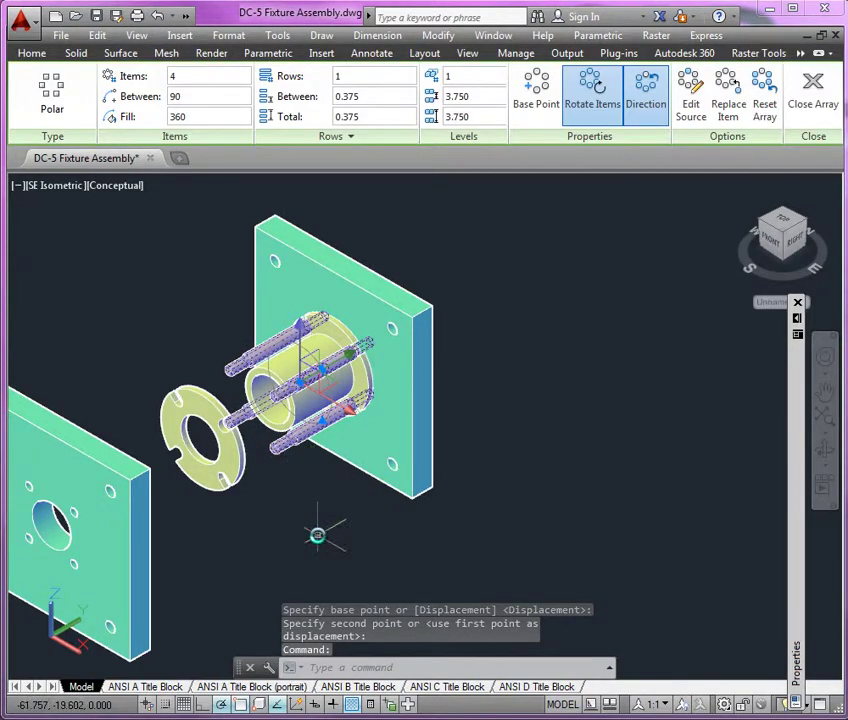
click(352, 305)
shift+click(352, 305)
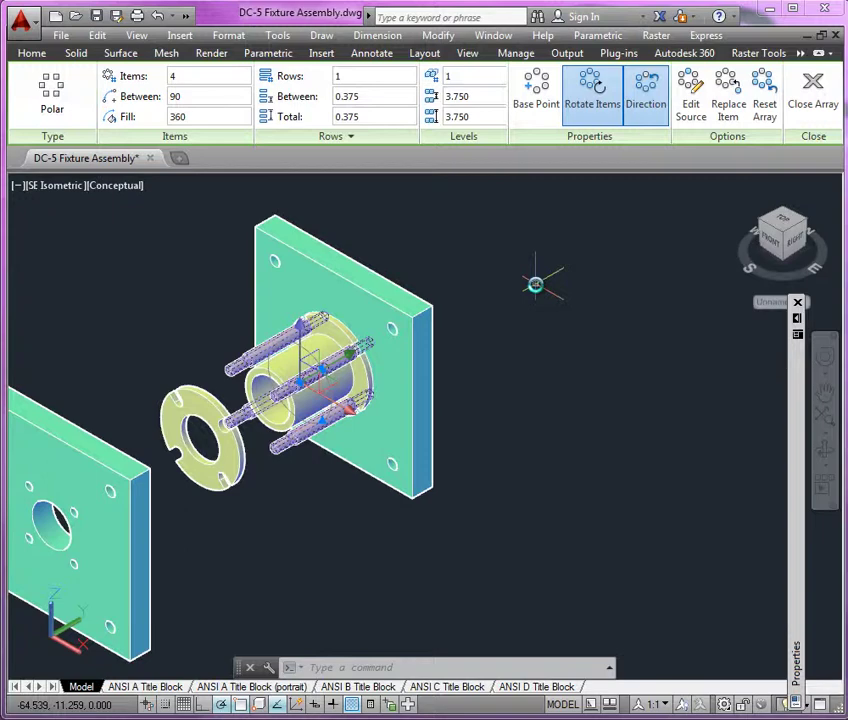
text(X)
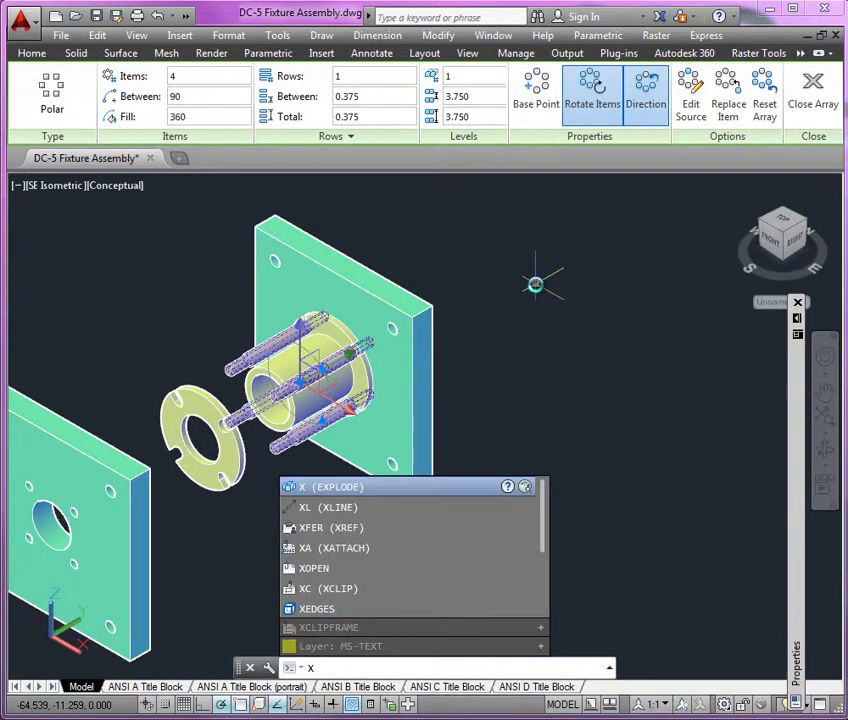
key(Return)
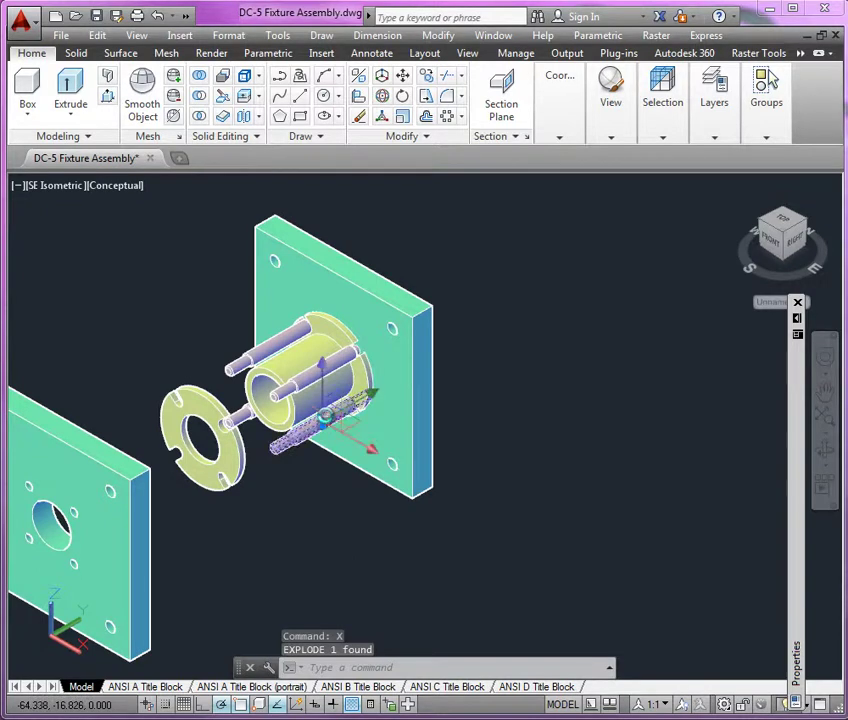
Erase three of the four pins, keeping only the one at the spacer's upper-left side.
click(236, 413)
click(236, 413)
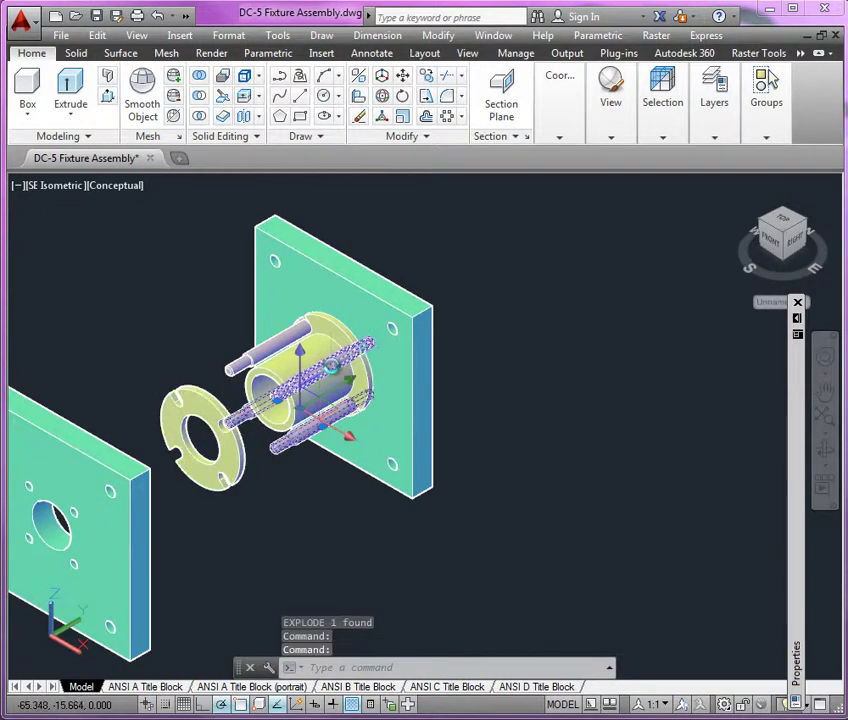
click(340, 362)
key(Delete)
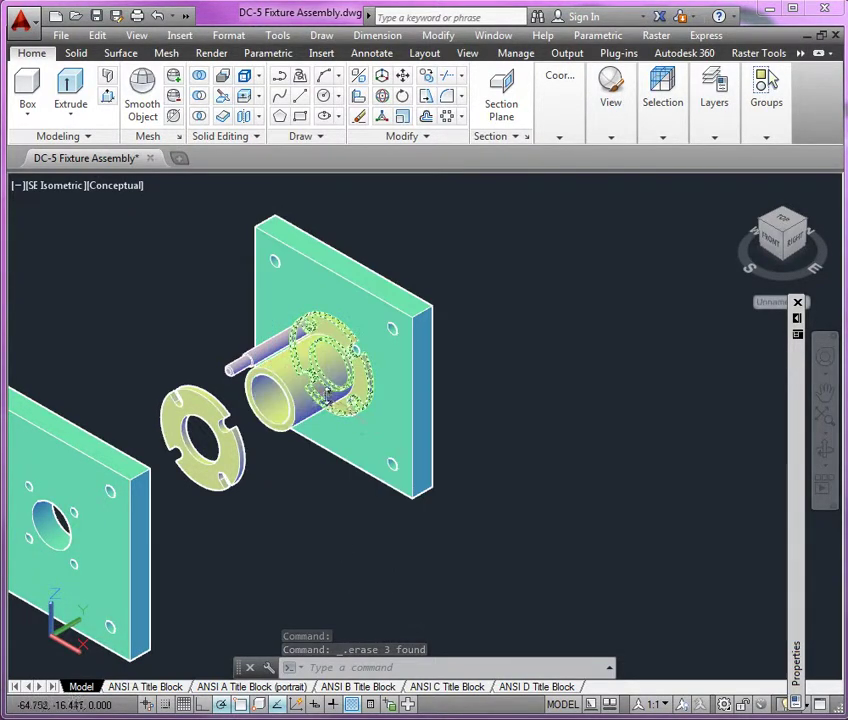
click(368, 433)
key(Escape)
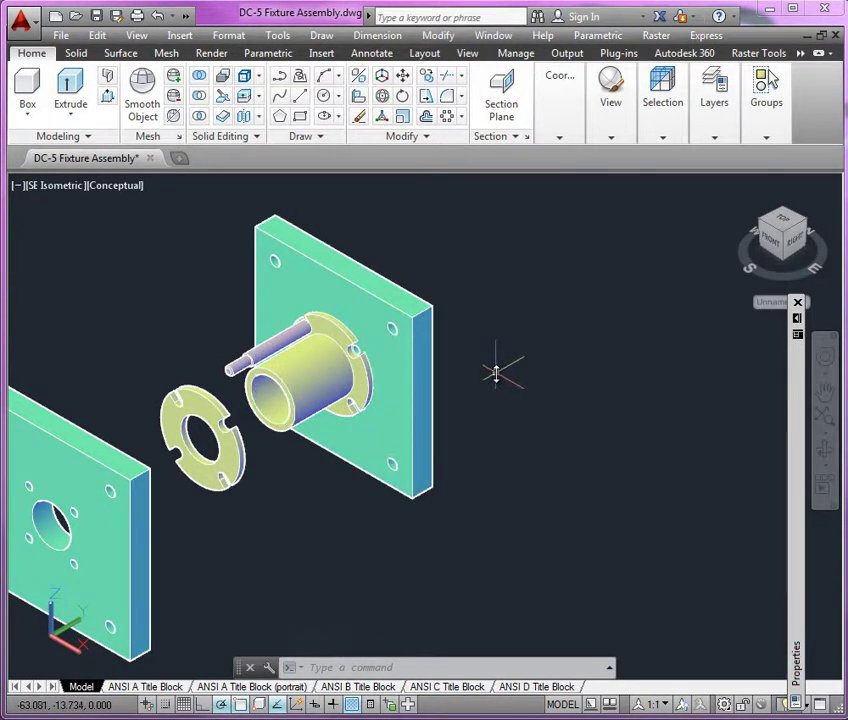
Move the rear end plate and rear disk together along 90°, clear of the spacer and the remaining pin.
text(m)
key(Return)
click(435, 259)
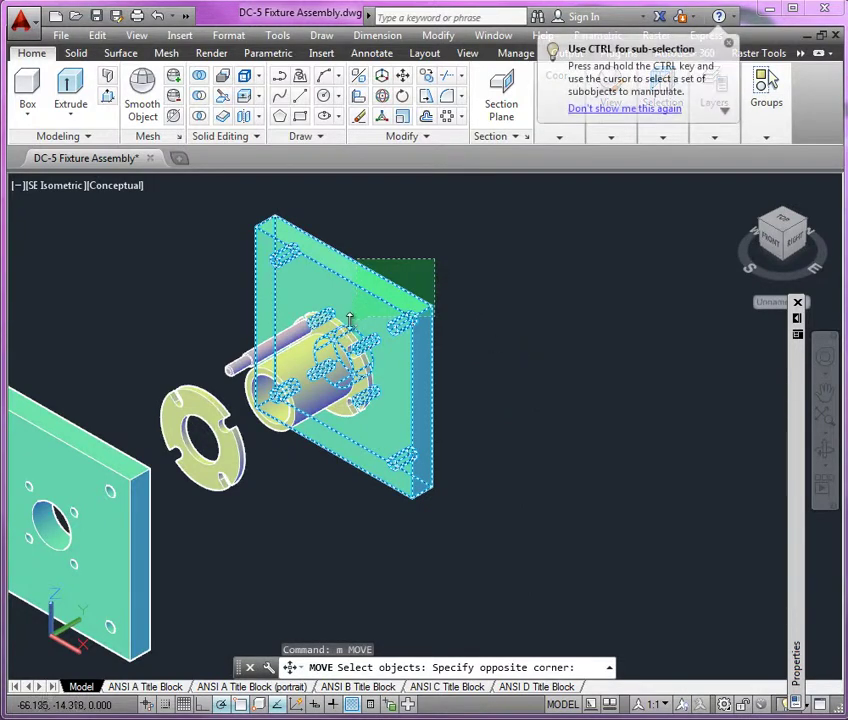
click(340, 327)
scroll(418, 380, up, 2)
scroll(274, 463, down, 3)
scroll(422, 409, up, 4)
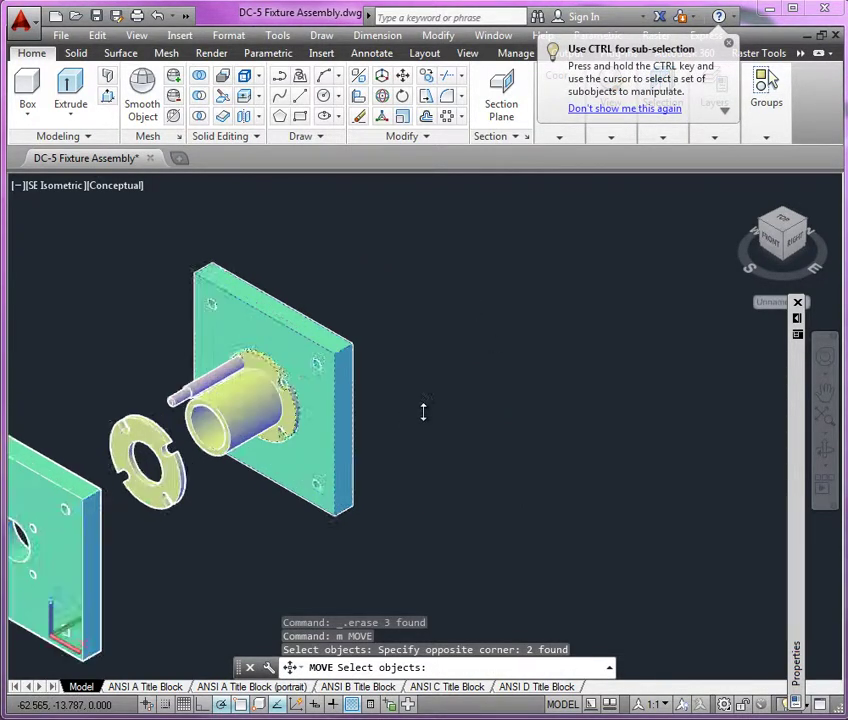
key(Return)
click(362, 547)
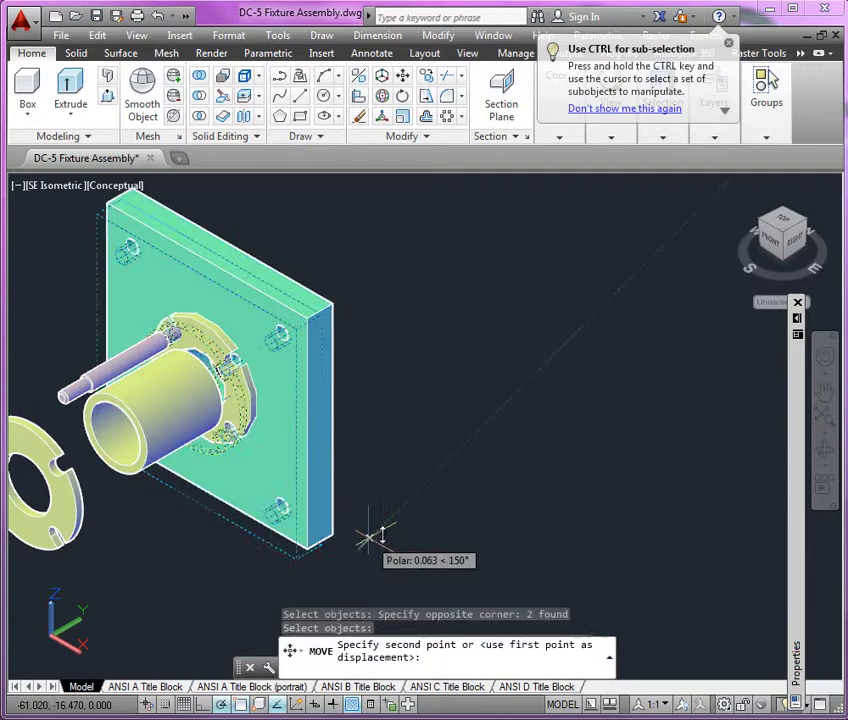
click(426, 507)
Move only the rear end plate about 3 units along 90°, leaving the rear disk in place.
key(Return)
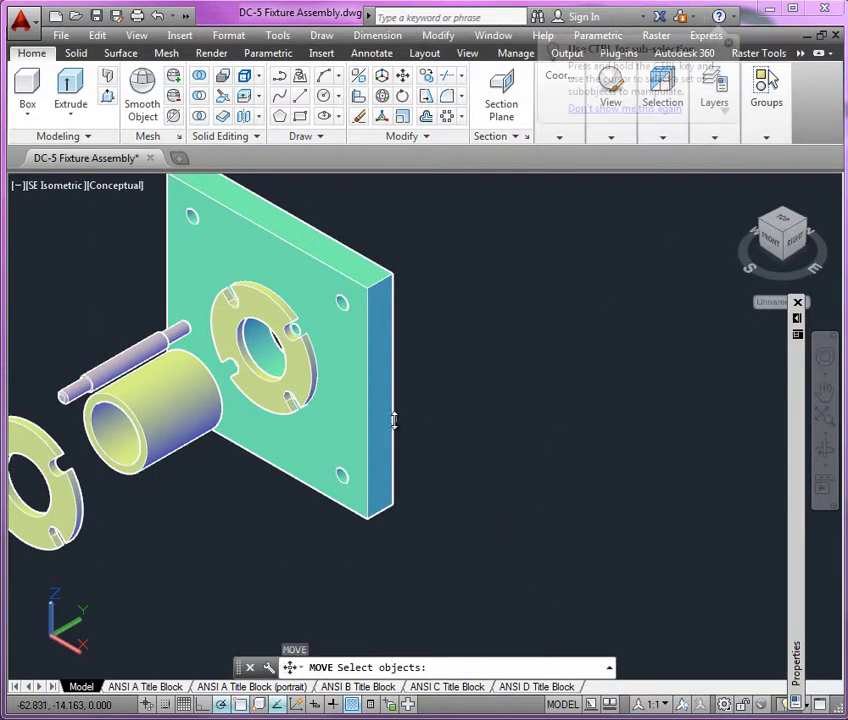
click(398, 420)
key(Return)
click(447, 543)
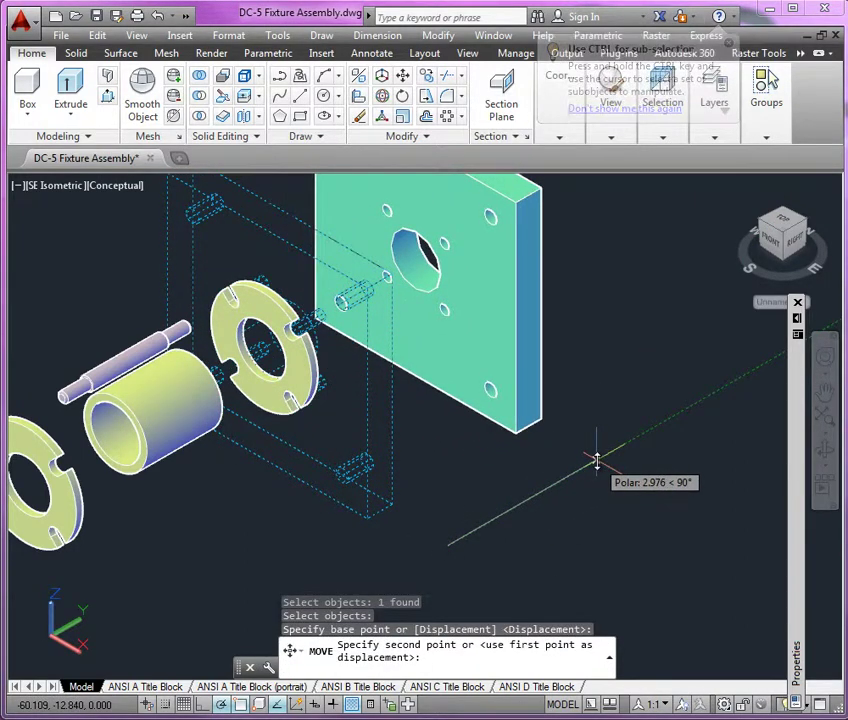
click(596, 456)
Examine the complete exploded assembly and zoom to the extents of the drawing.
scroll(601, 333, down, 3)
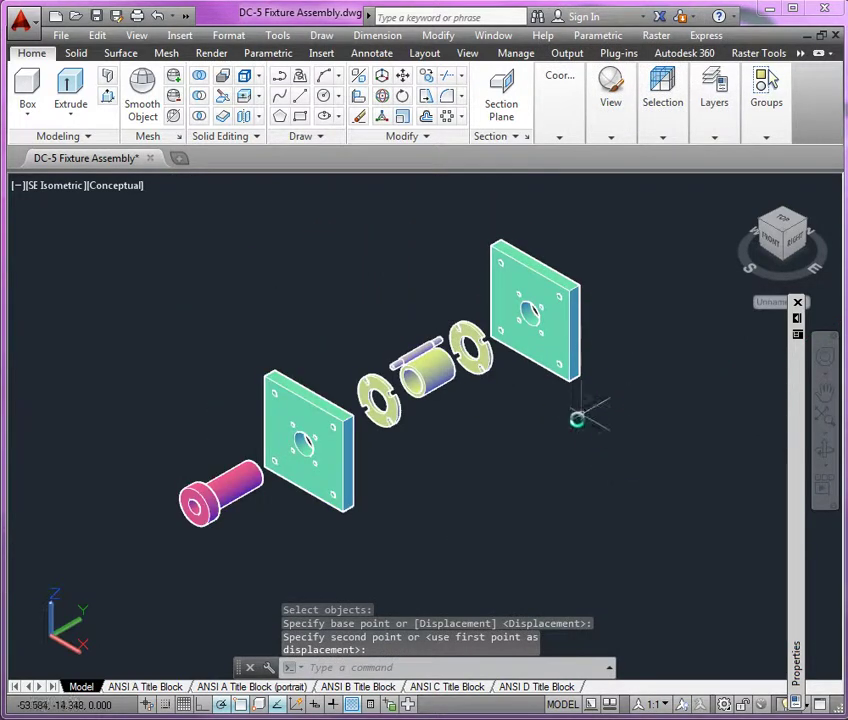
middle_drag(551, 448, 537, 443)
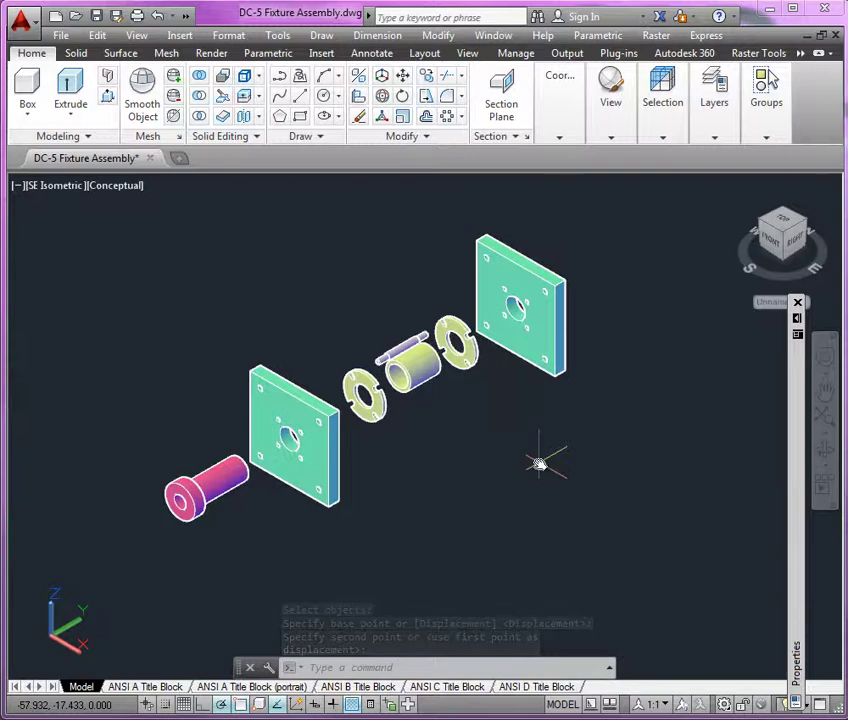
text(z)
key(Return)
text(e)
key(Return)
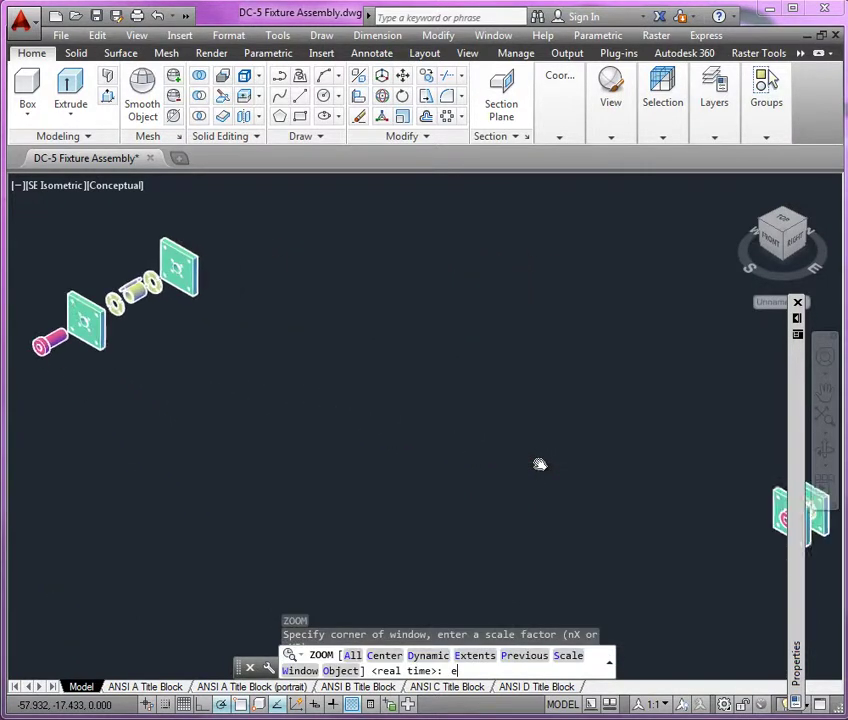